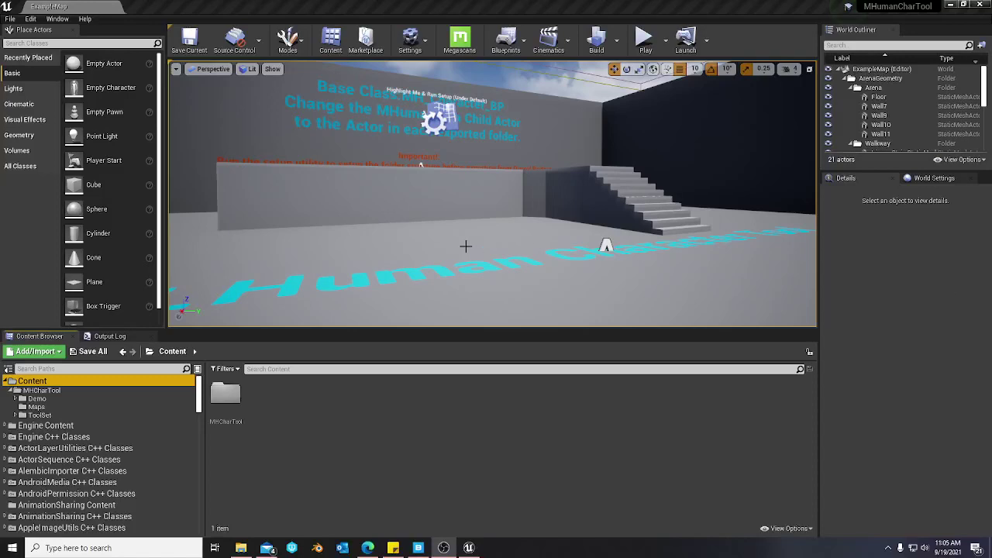
Fly the viewport camera forward toward the arena's grey wall and staircase
drag(476, 216, 512, 223)
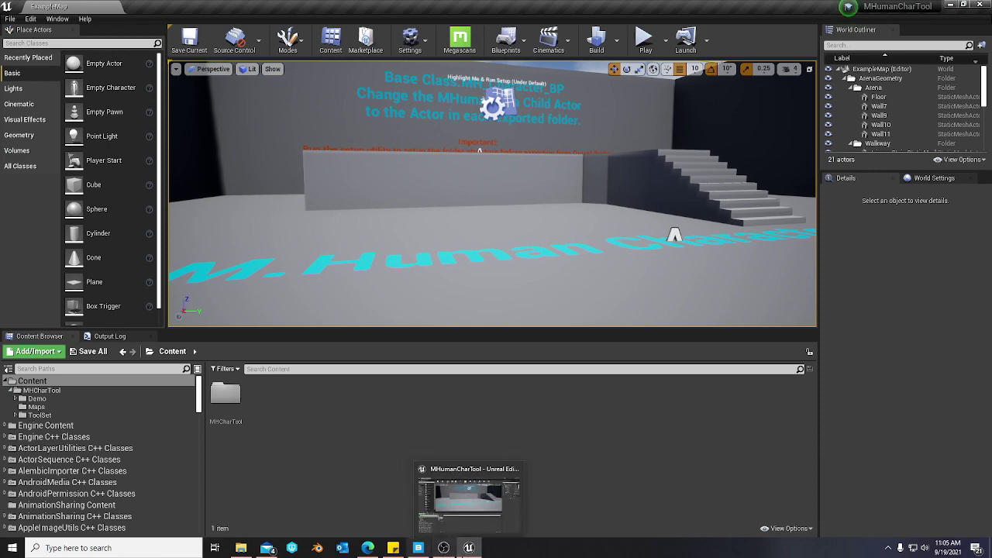
click(417, 548)
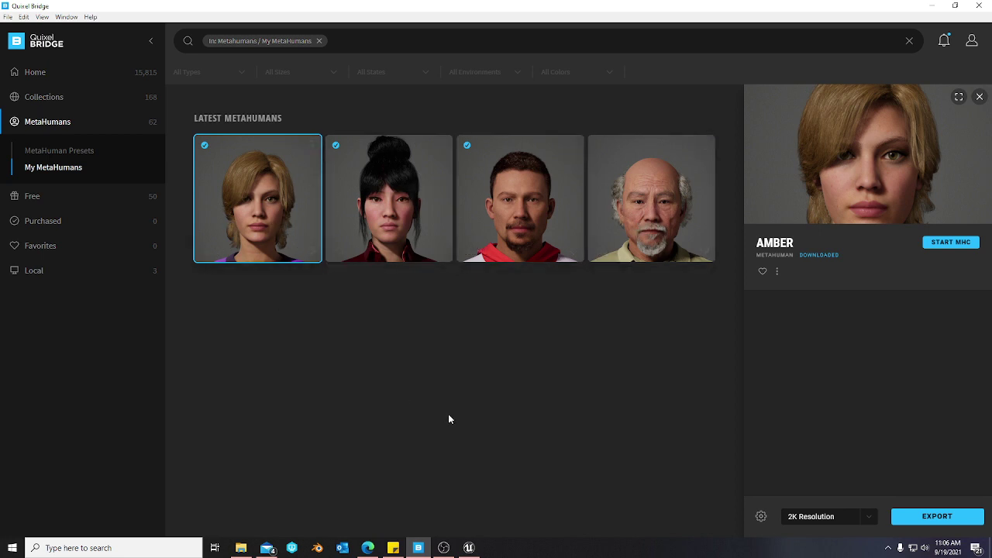
click(469, 547)
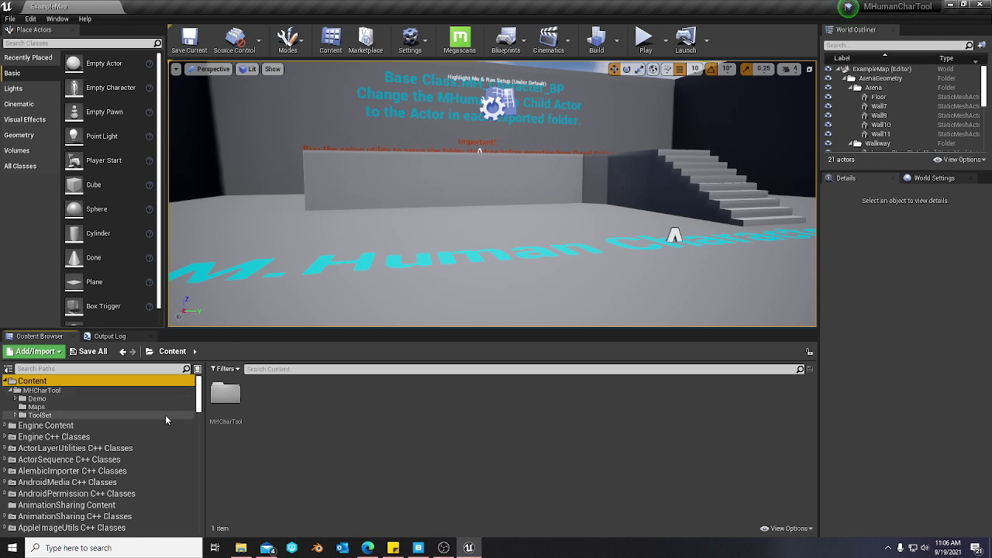
Show the MHCharTool Maps folder and select the BP_Setup actor to see its details
click(82, 407)
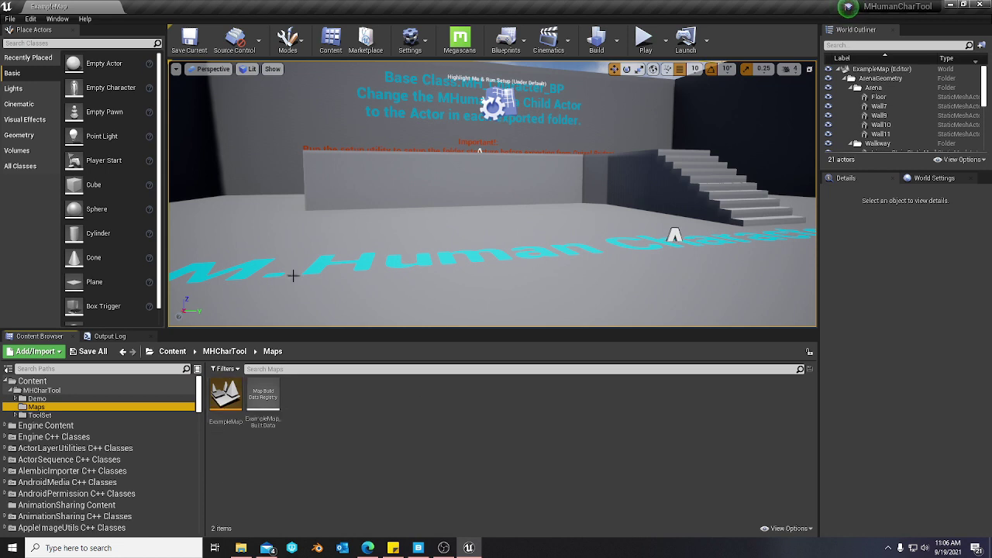
click(496, 107)
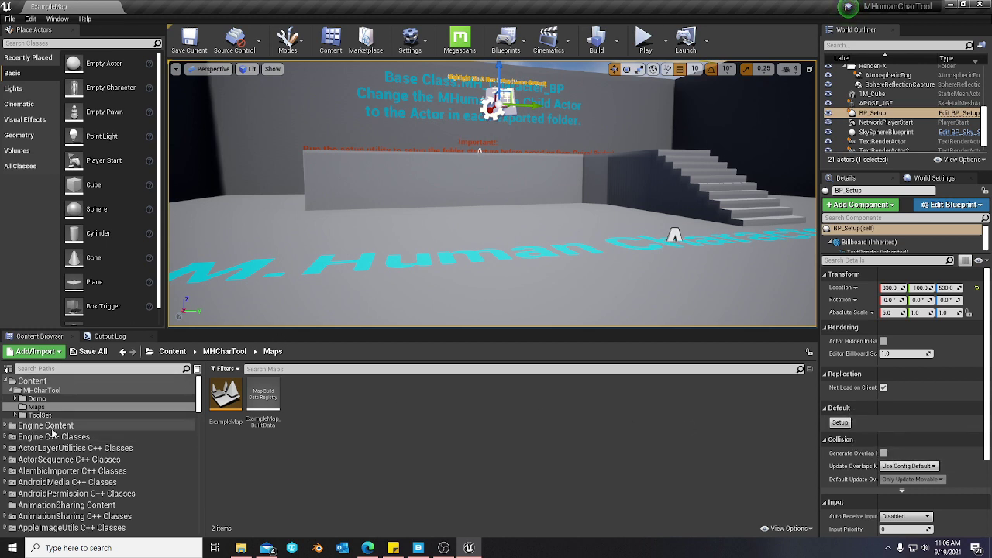
click(418, 548)
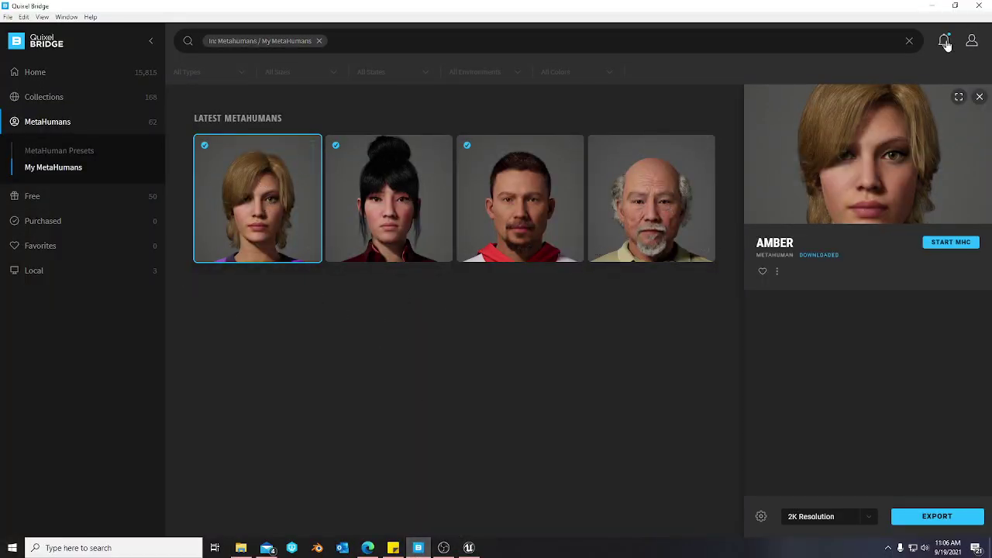
click(931, 8)
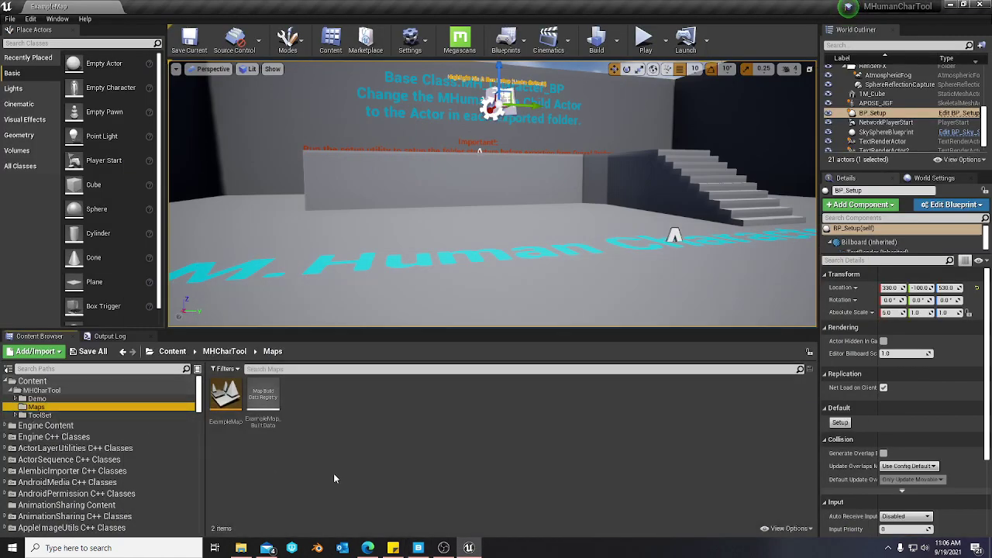
Open MH_Character_BP from ToolSet, inspect its MHumanData component, then return to ExampleMap
click(40, 417)
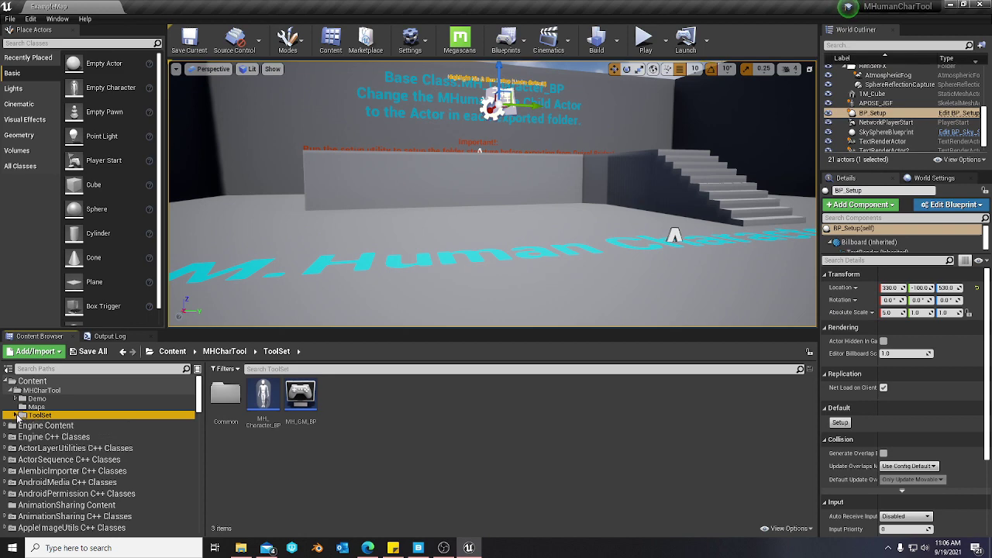
double_click(267, 405)
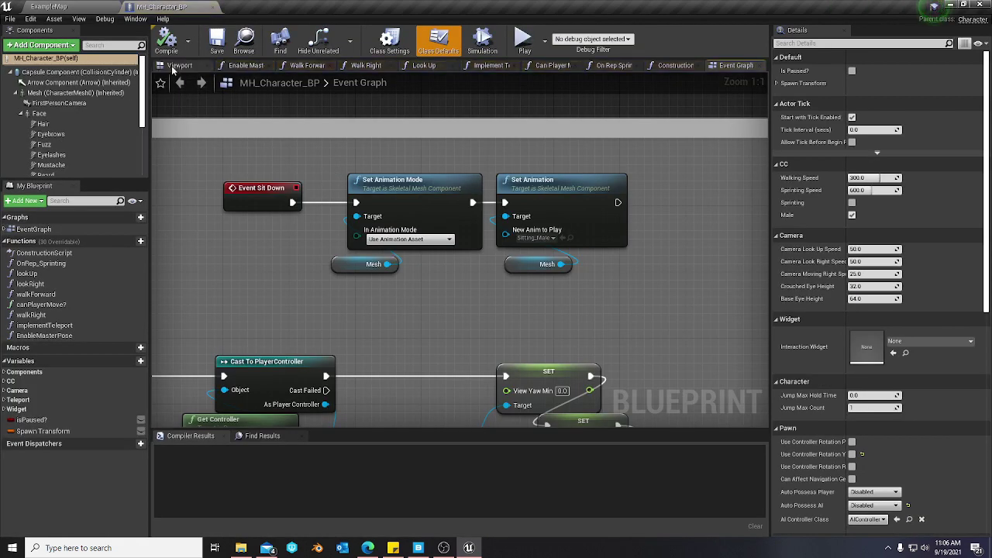
click(177, 66)
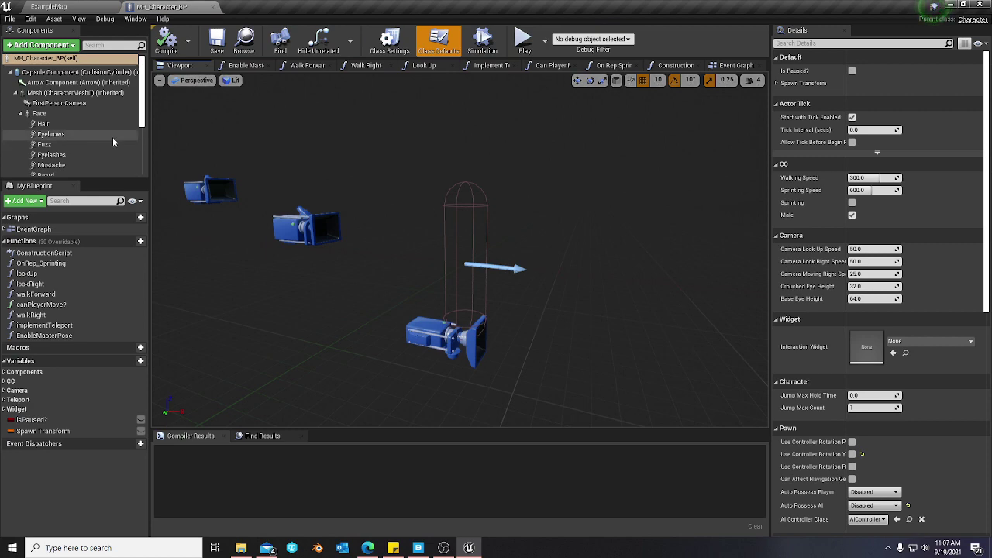
scroll(113, 144, down, 3)
click(70, 155)
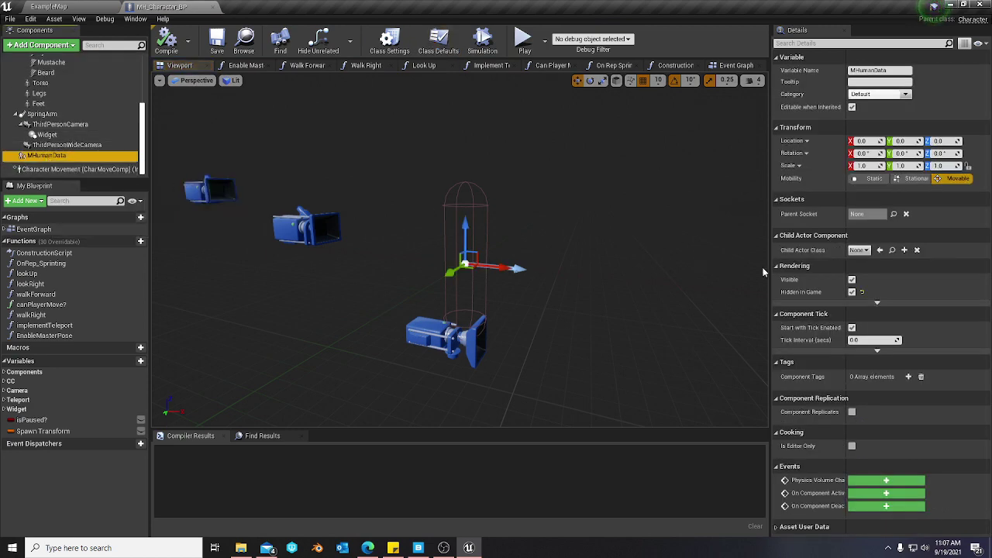
click(81, 7)
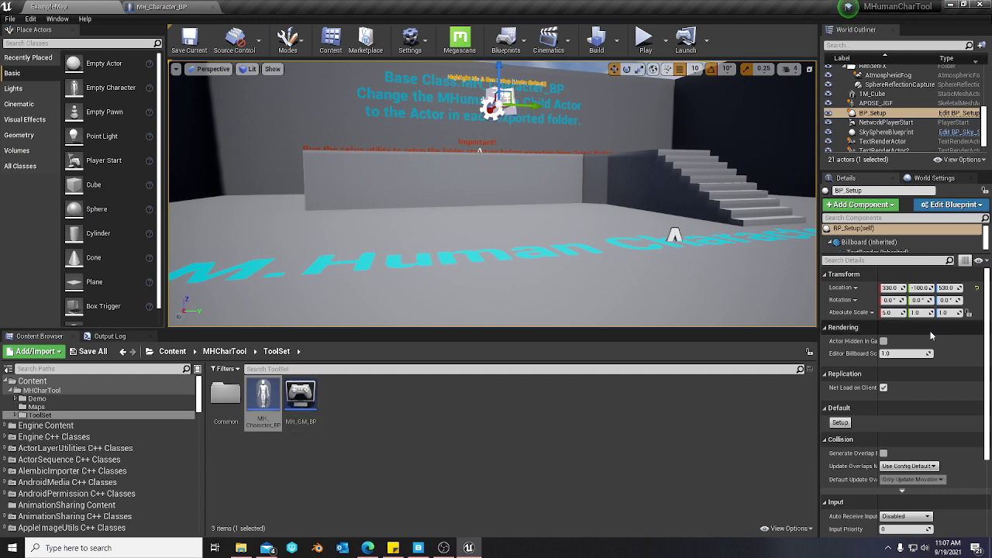
click(934, 177)
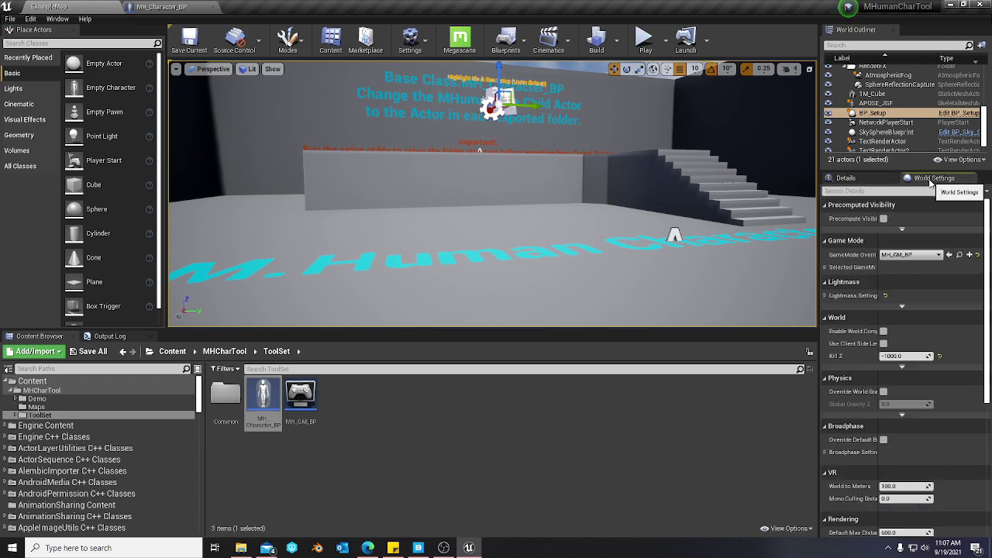
click(847, 177)
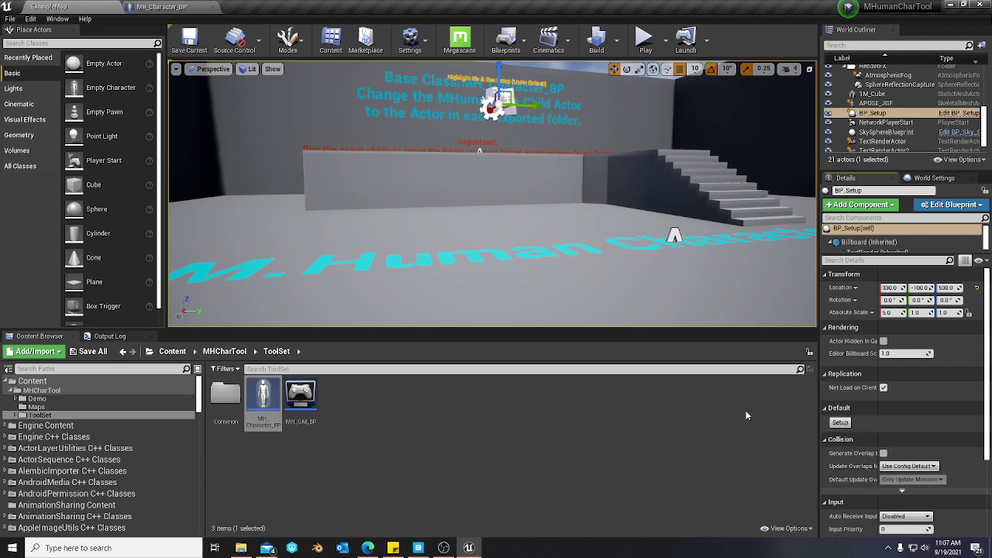
click(392, 457)
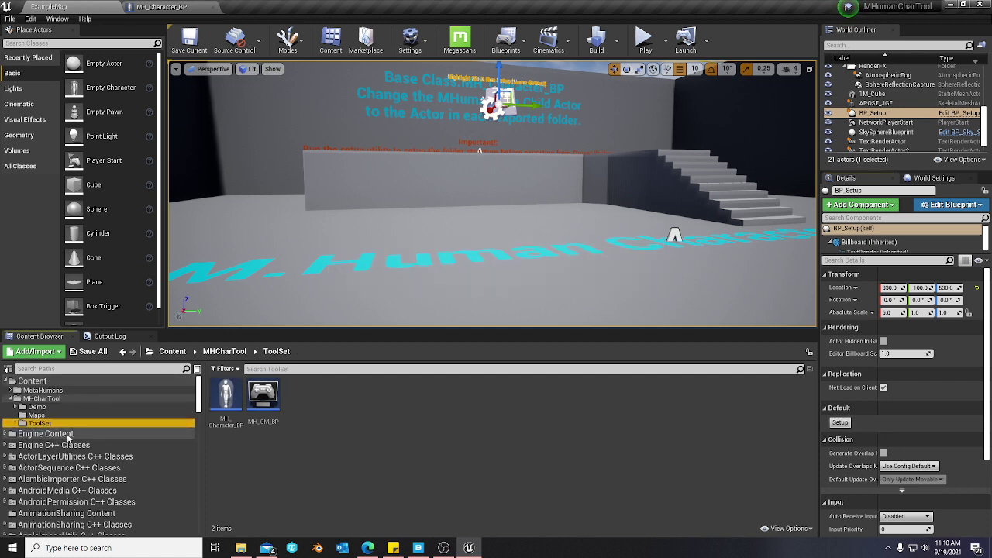
click(40, 391)
click(11, 391)
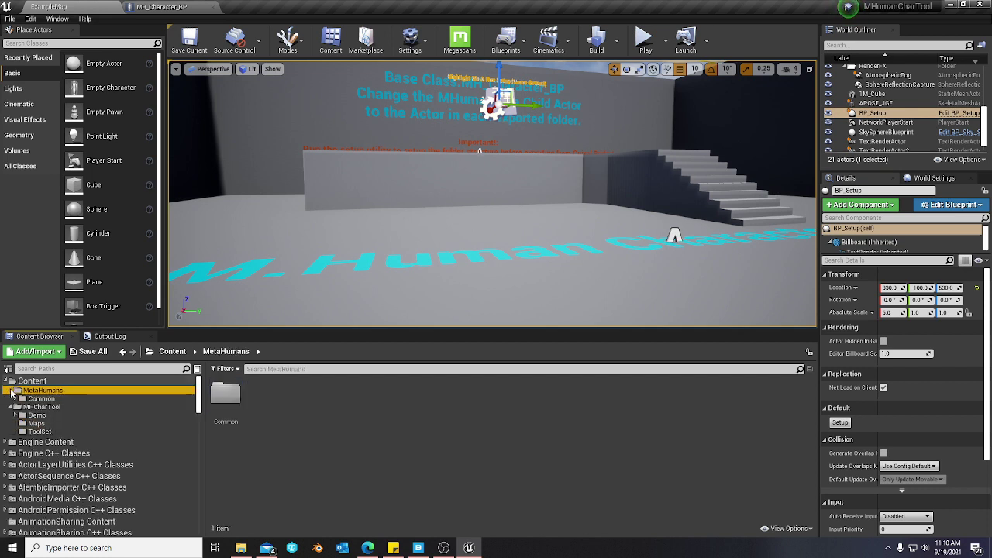
click(16, 399)
click(15, 399)
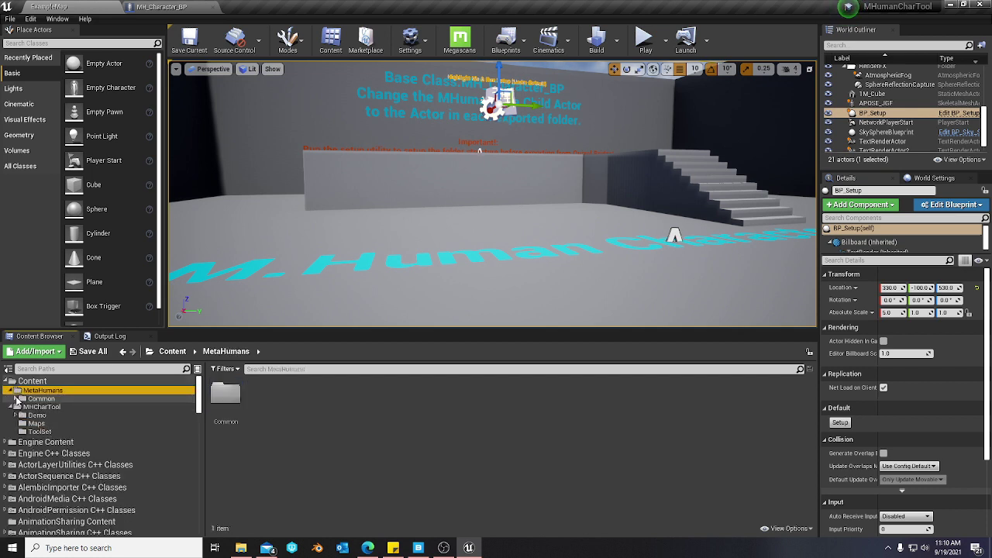
click(10, 391)
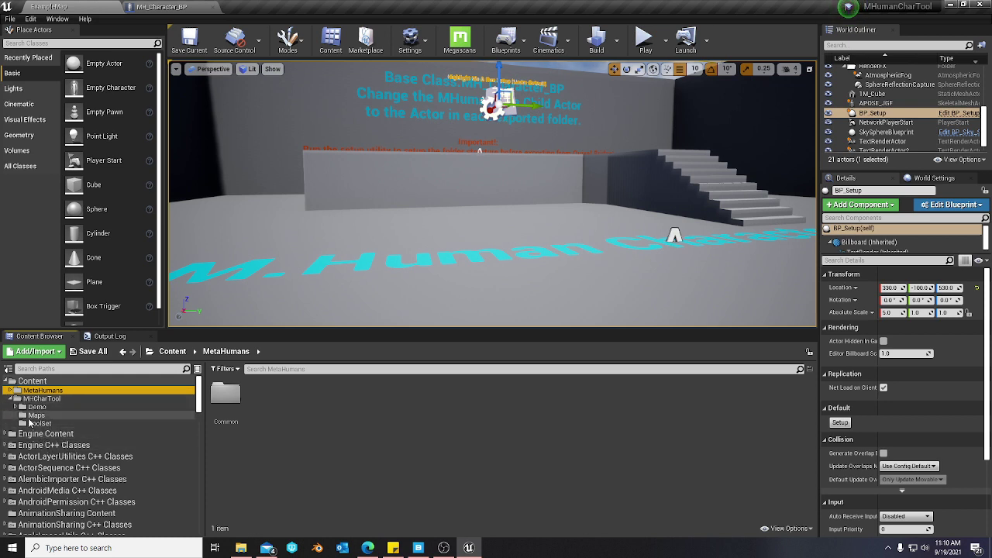
click(39, 425)
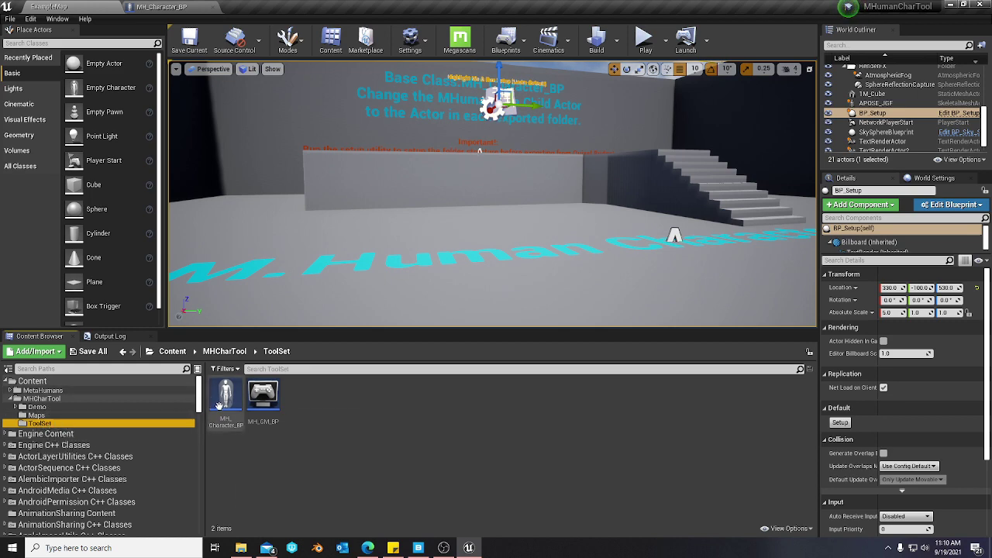
Export the Amber MetaHuman from the Bridge MetaHumans library to Unreal Engine
click(418, 548)
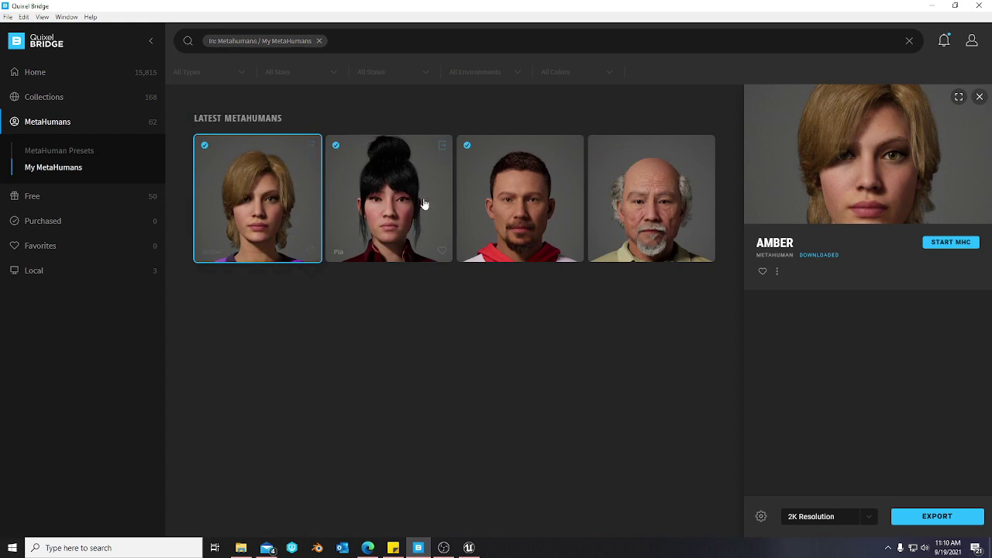
mouse_move(239, 193)
click(311, 146)
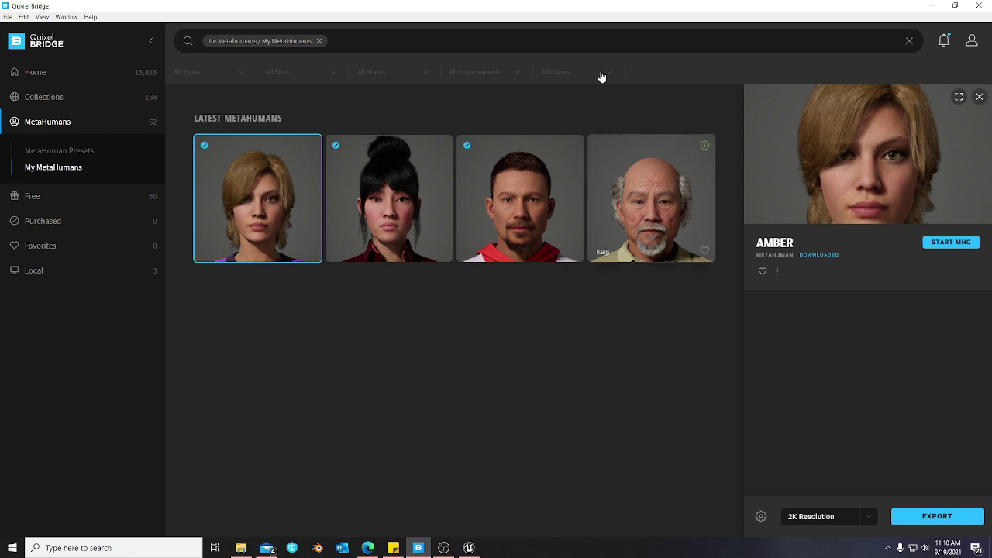
Confirm the Export Settings target Unreal Engine 4.26, then go back to the Unreal Editor
click(762, 518)
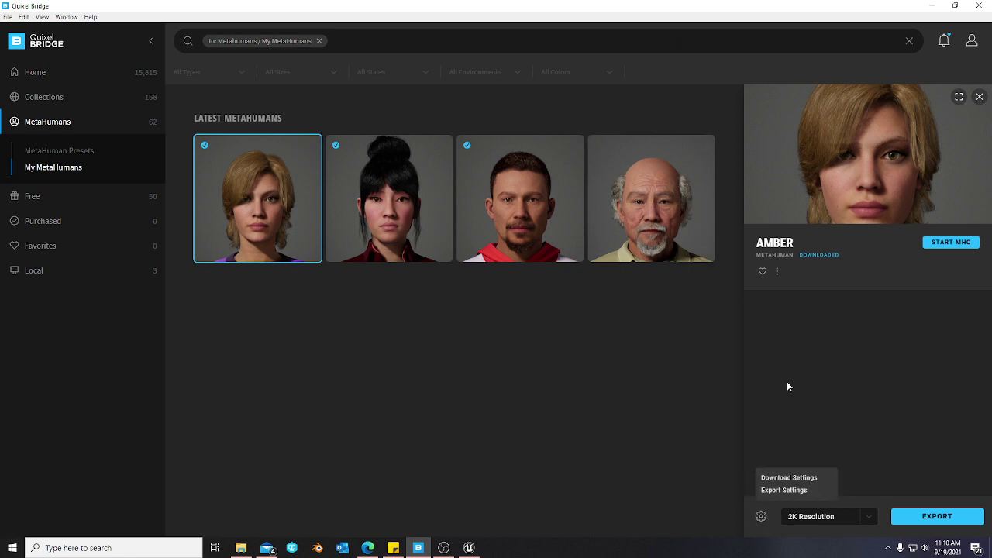
click(787, 491)
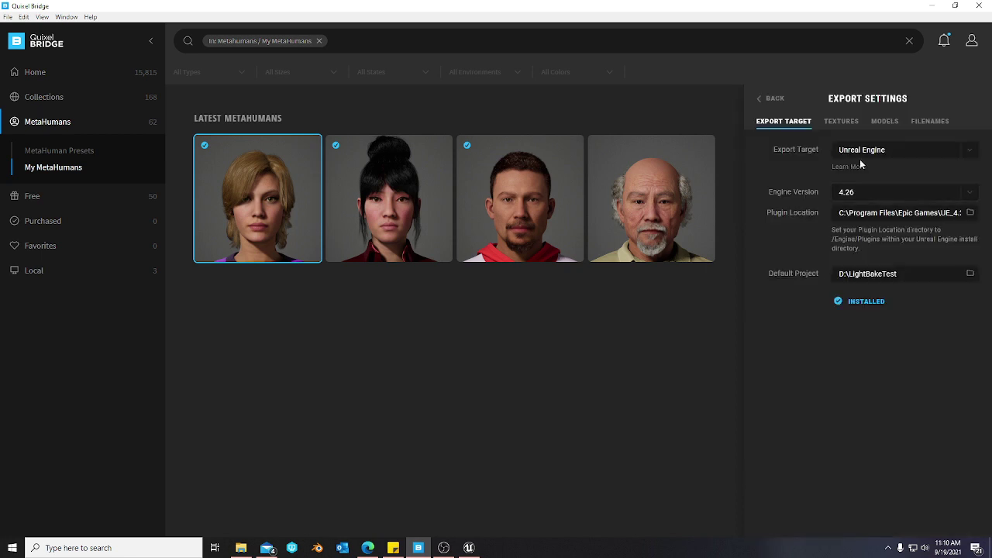
click(770, 99)
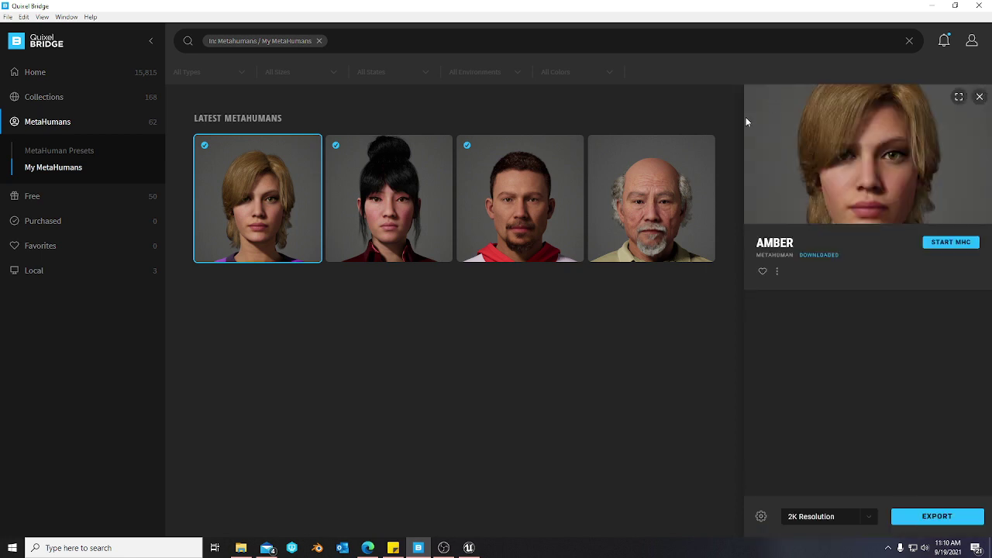
click(469, 548)
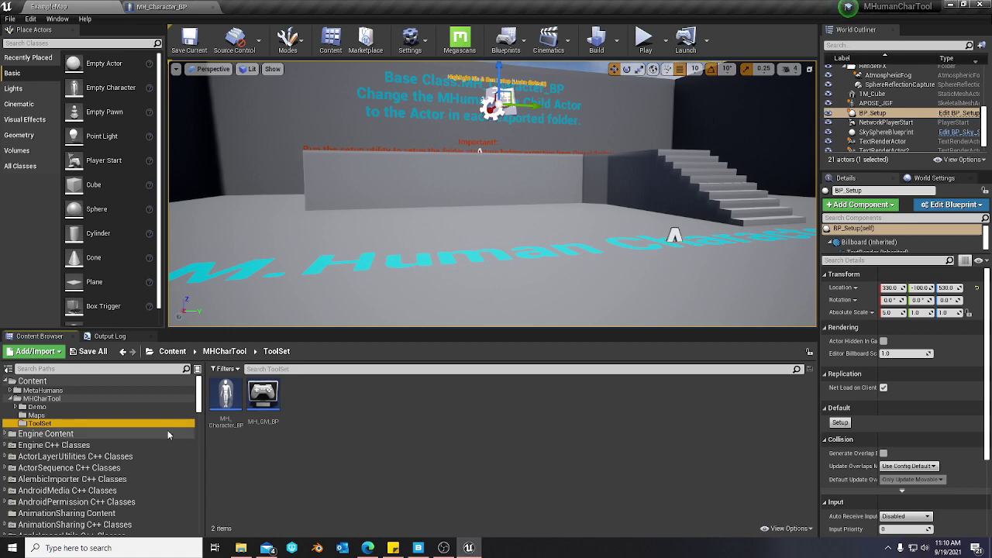
Set MH_Character_BP's MHumanData Child Actor Class to BP_Amber and compile the blueprint
double_click(223, 394)
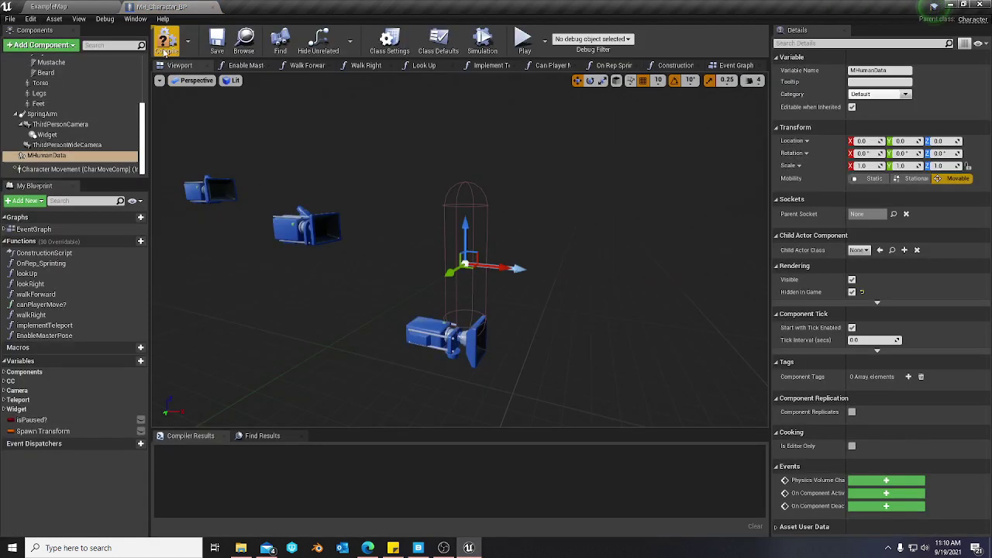
click(858, 251)
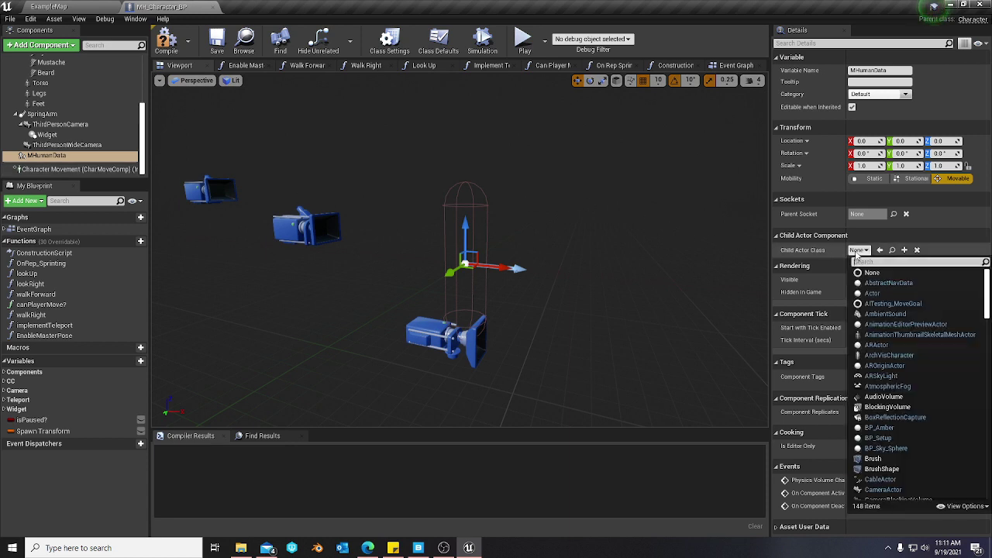
text(amber)
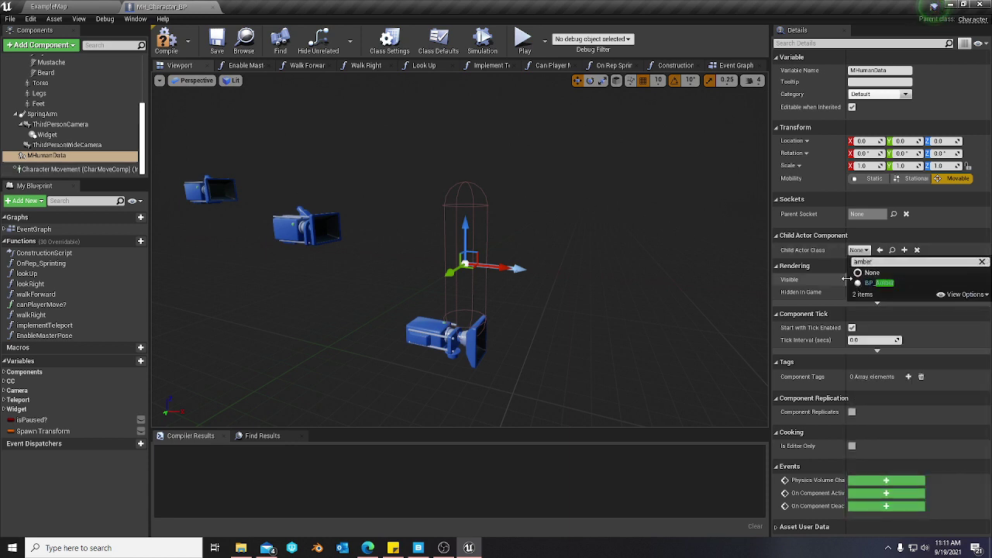
click(879, 283)
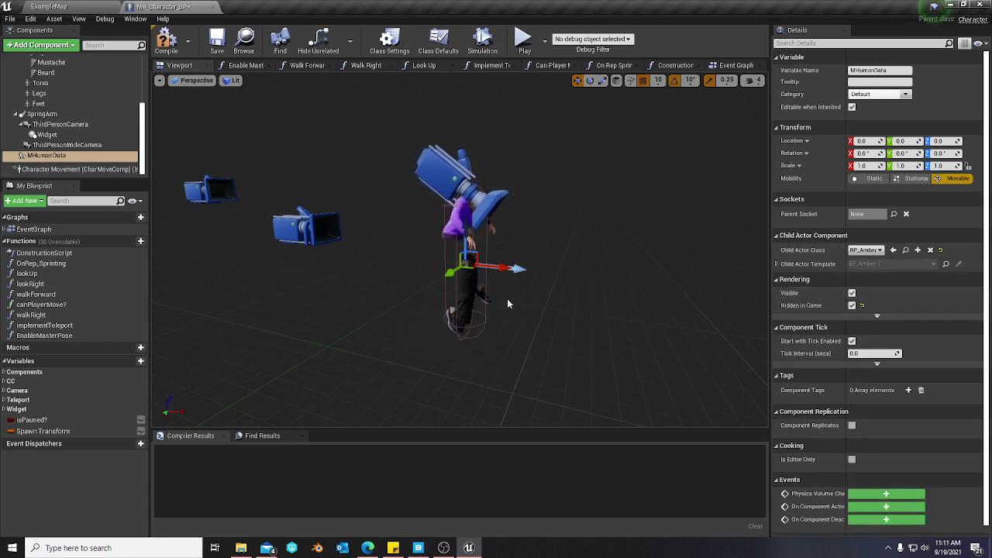
click(166, 43)
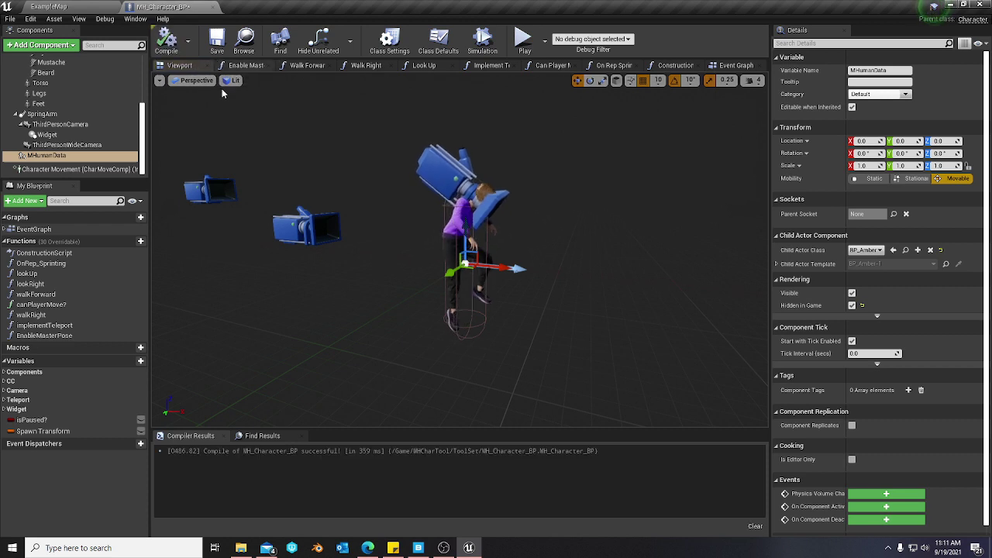
alt+drag(622, 259, 434, 261)
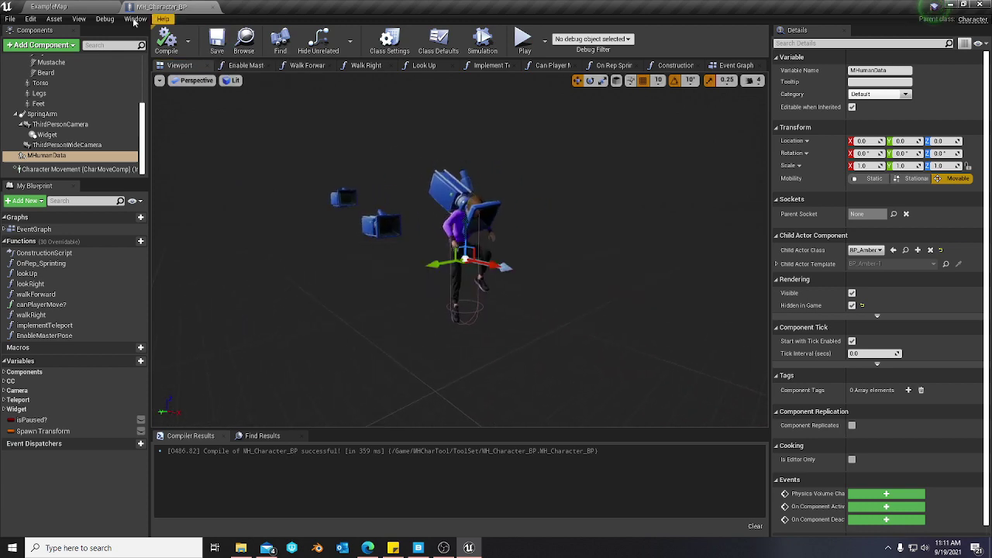
click(62, 7)
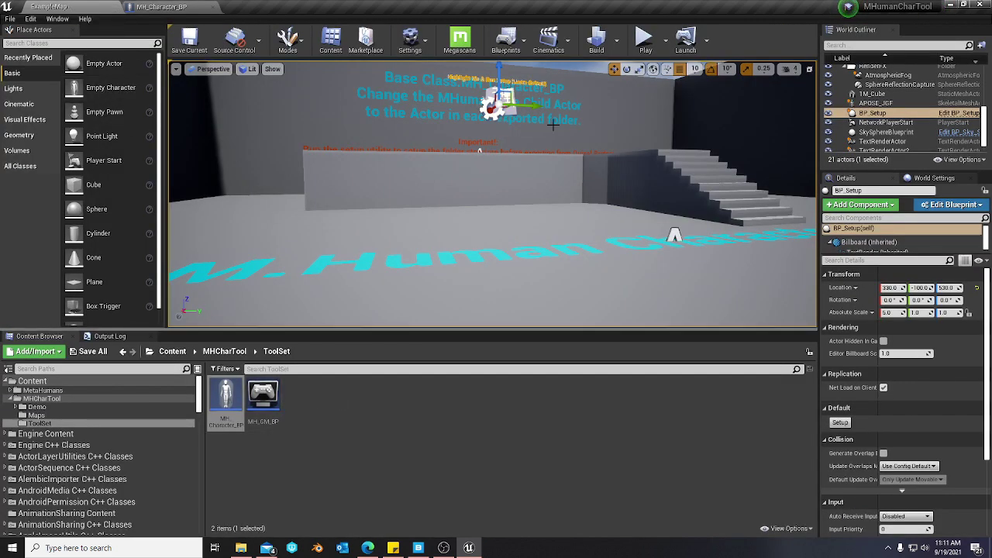
Play the level, walk Amber toward the stairs and wall with WASD, then stop
click(644, 39)
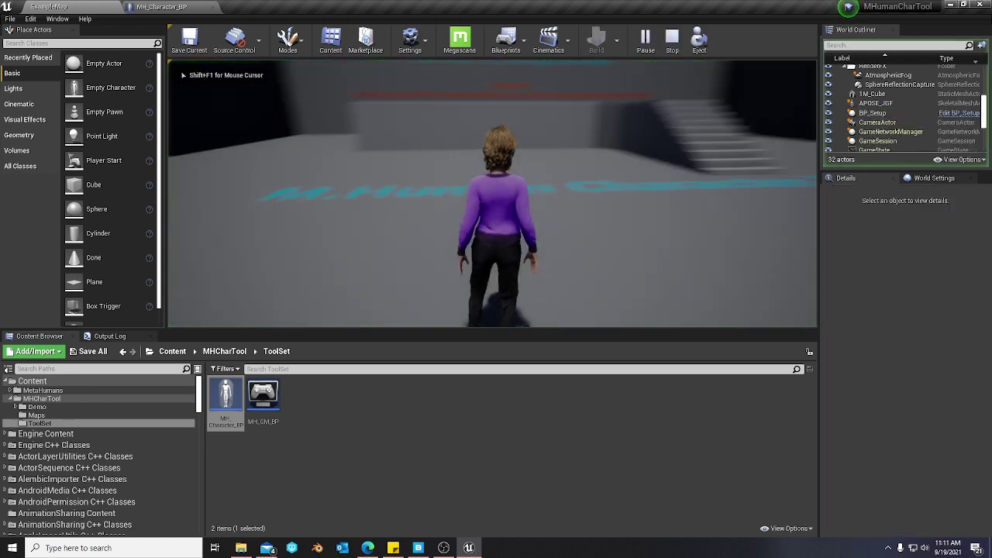
key(a)
key(d)
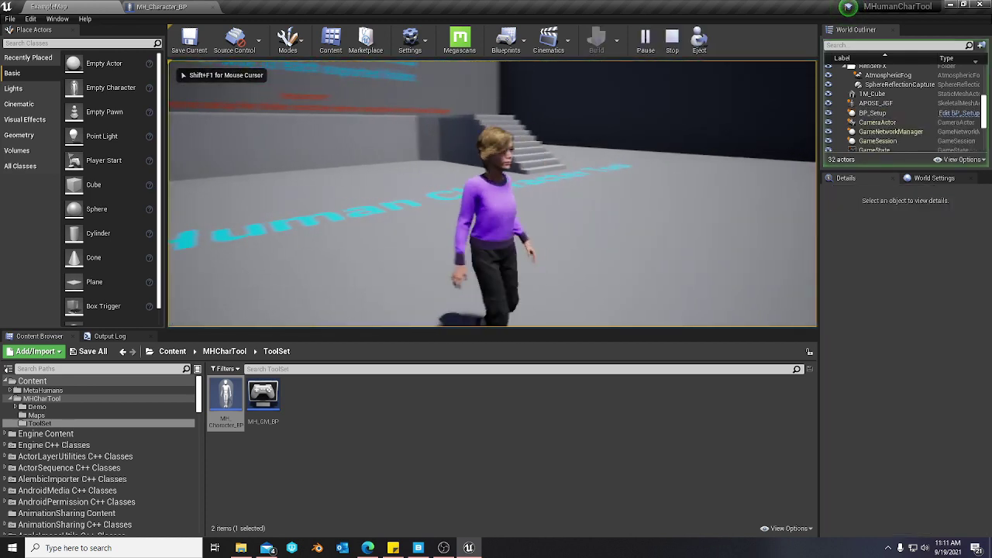
key(w)
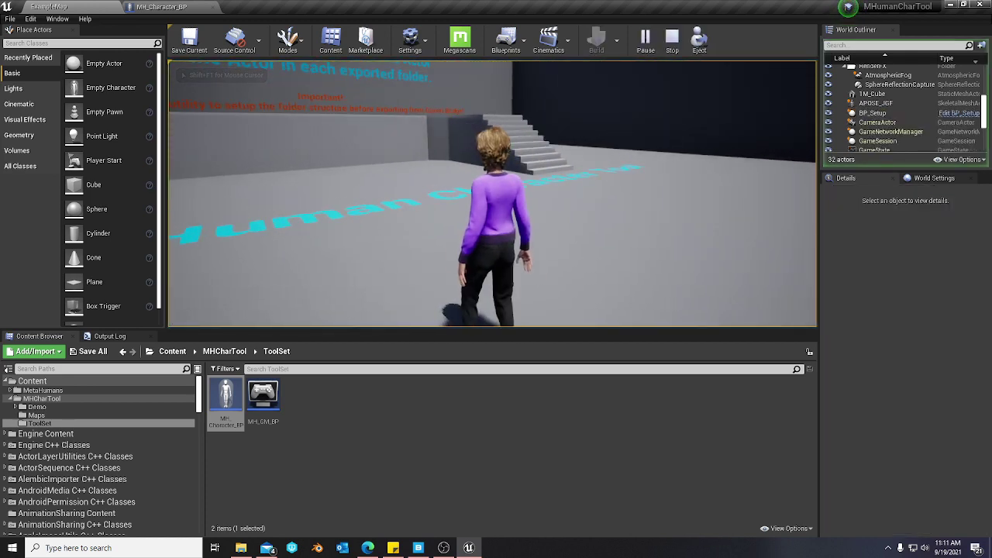
key(w)
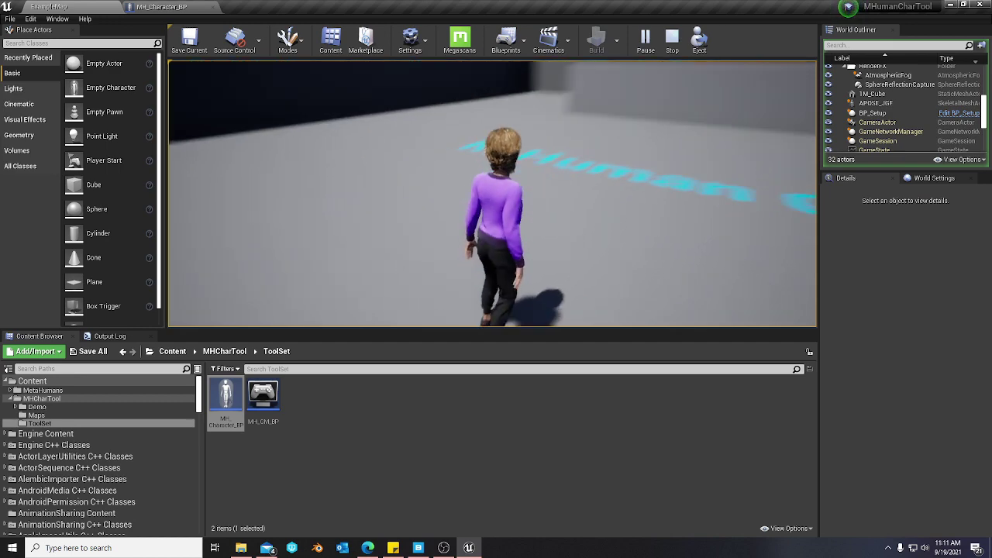
key(w)
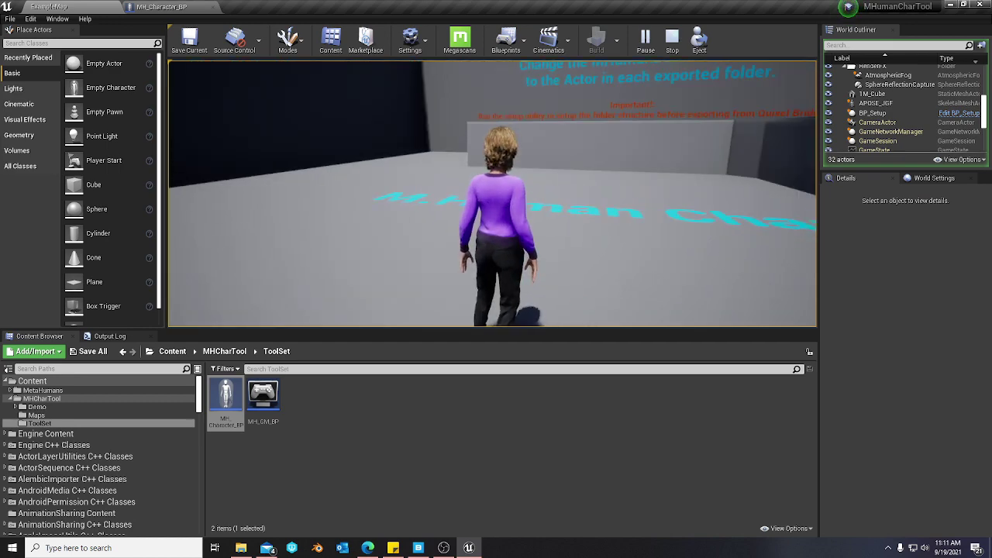
key(Escape)
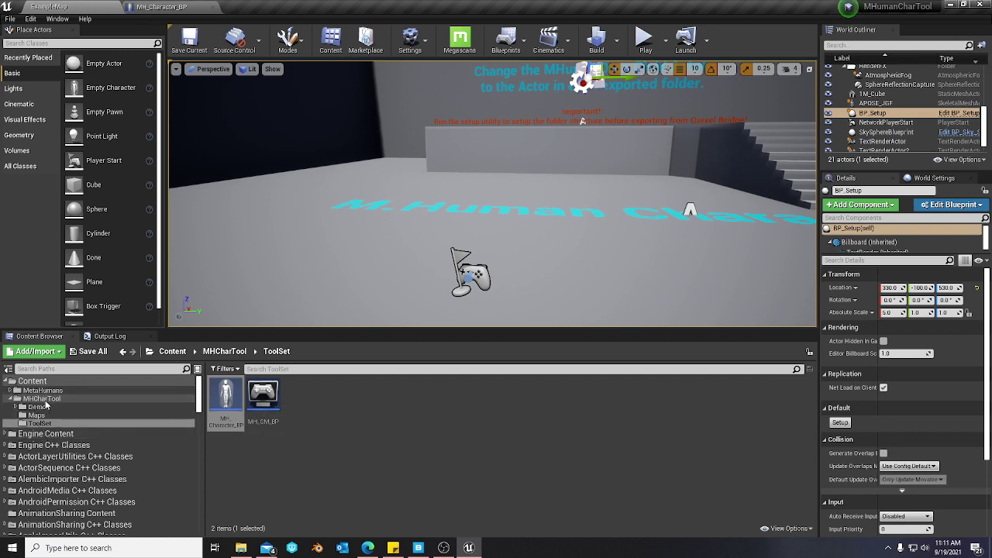
Frame BP_Setup, export Kristofer from Quixel Bridge, and return to the Unreal Editor
key(f)
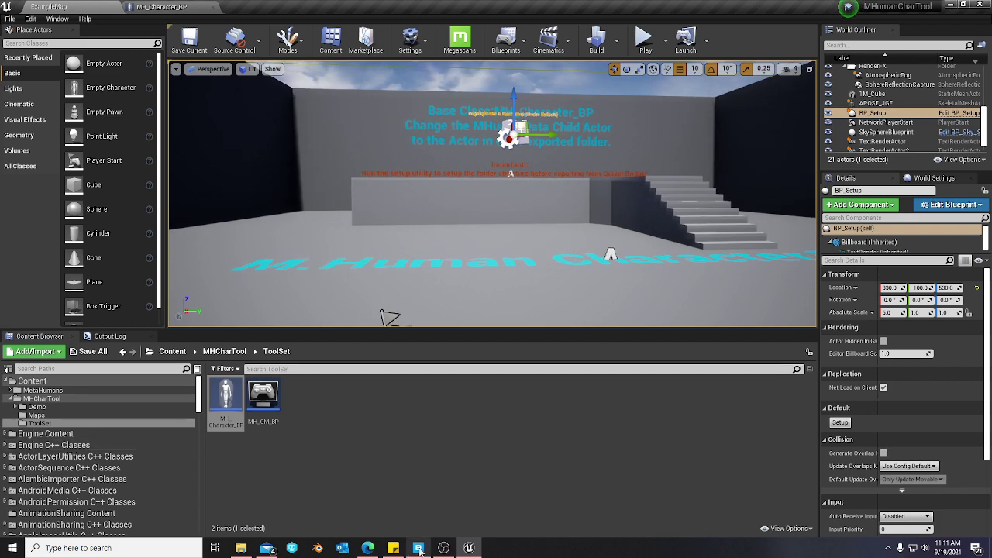
click(433, 521)
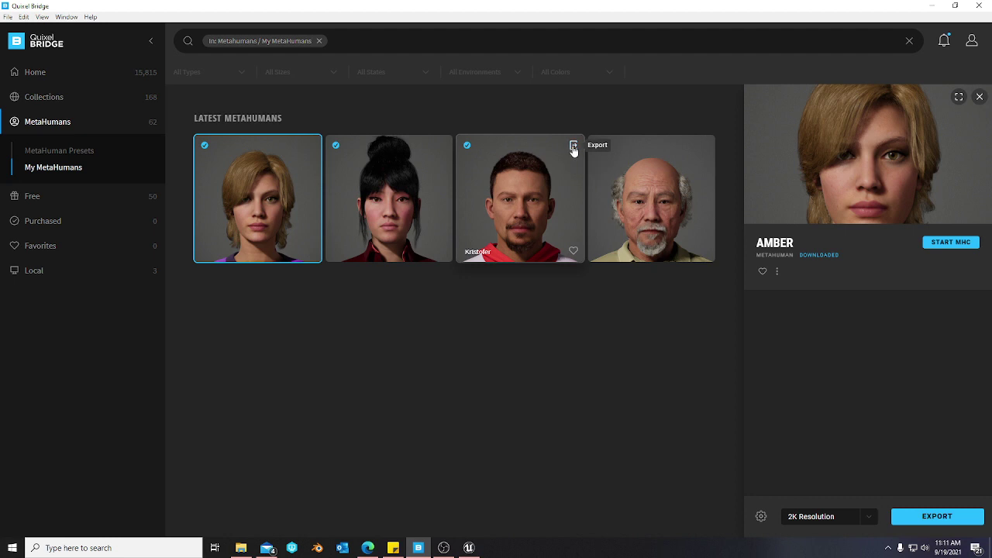
click(573, 147)
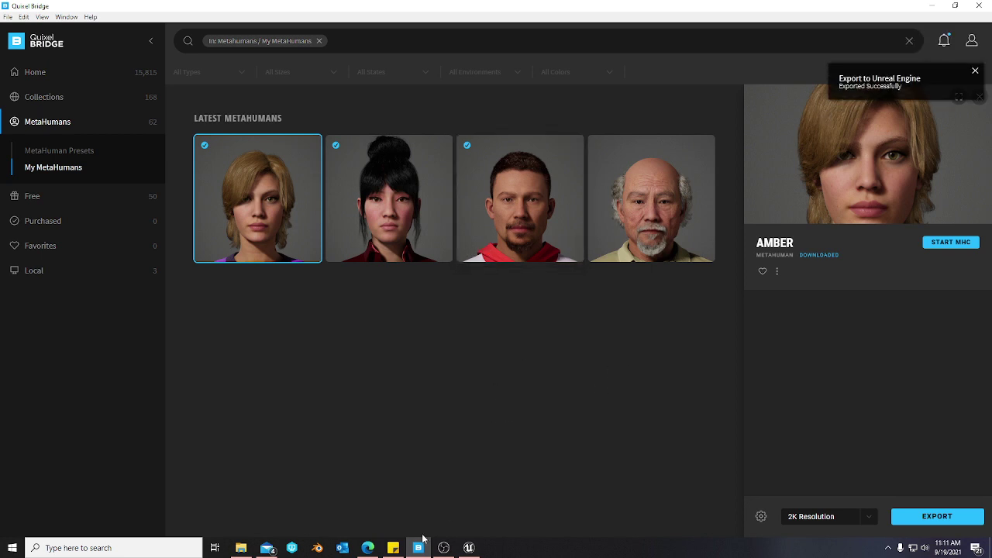
click(468, 547)
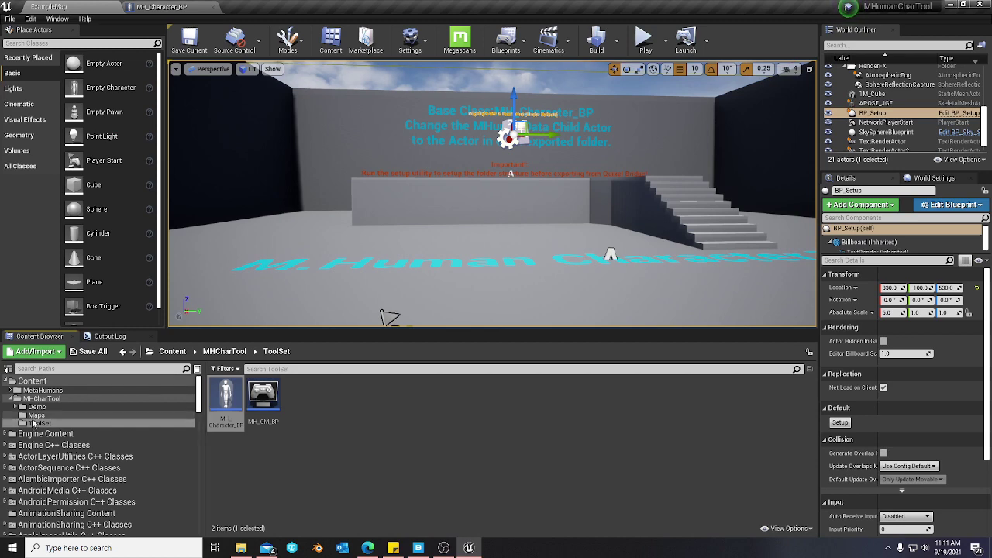
Set MH_Character_BP's MHumanData Child Actor Class to BP_Kristofer and recompile
double_click(226, 395)
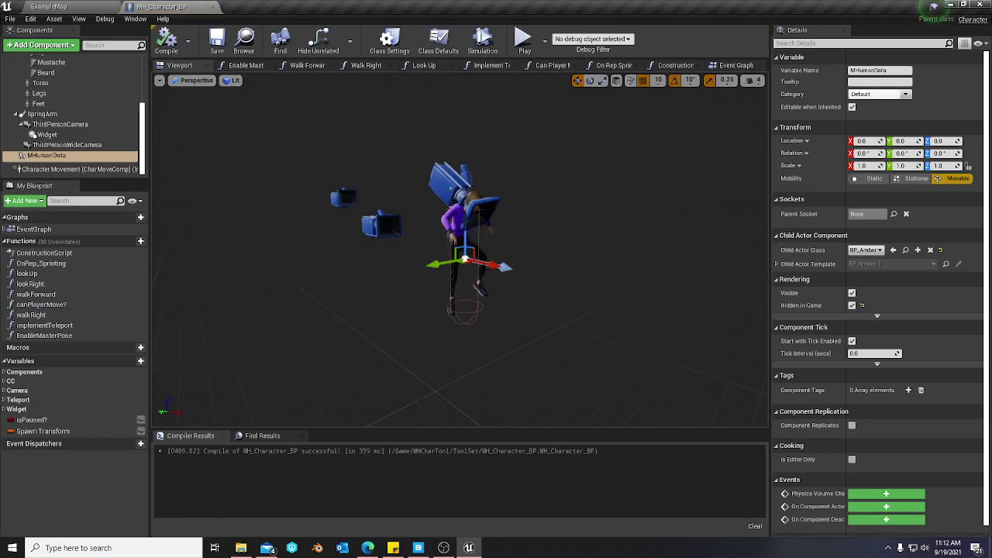
click(47, 155)
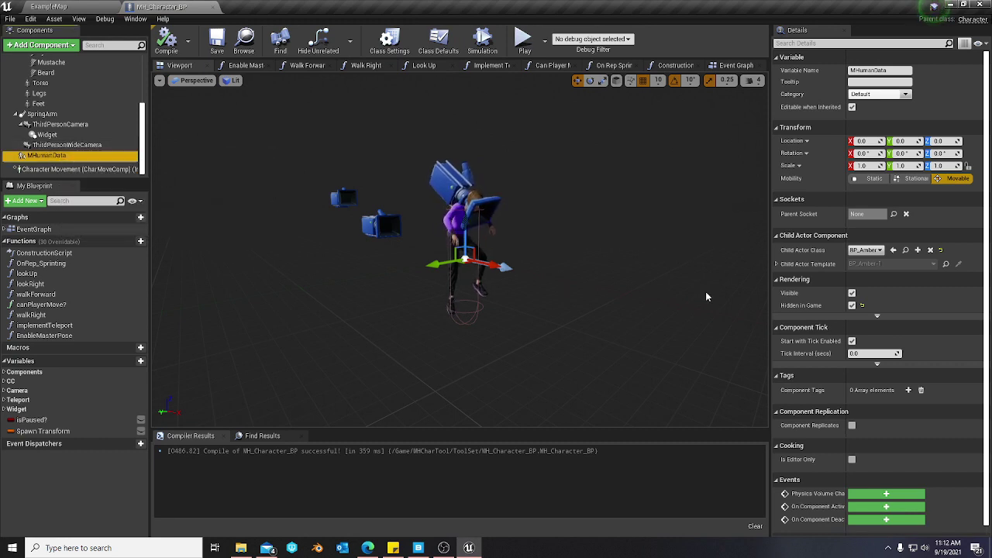
click(866, 250)
text(k)
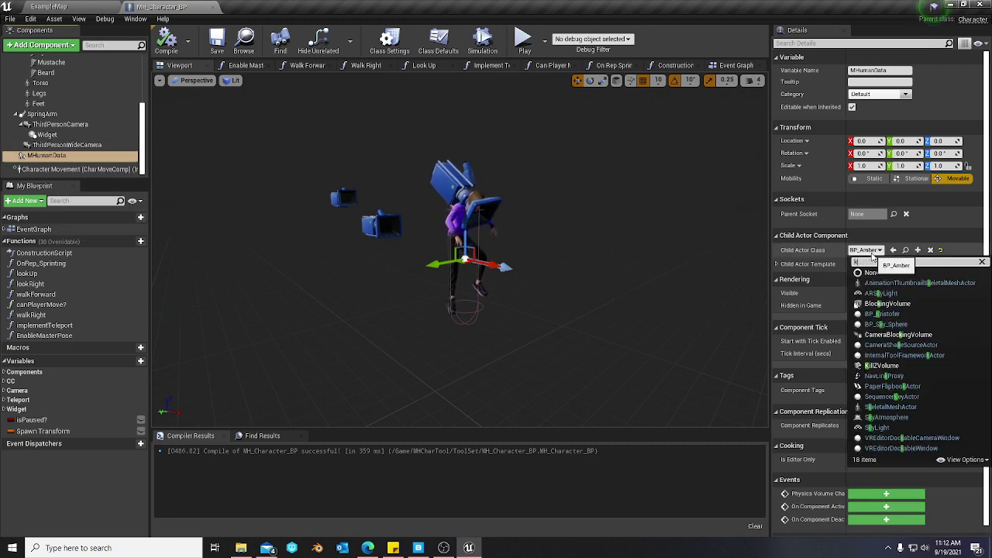
text(ris)
click(884, 284)
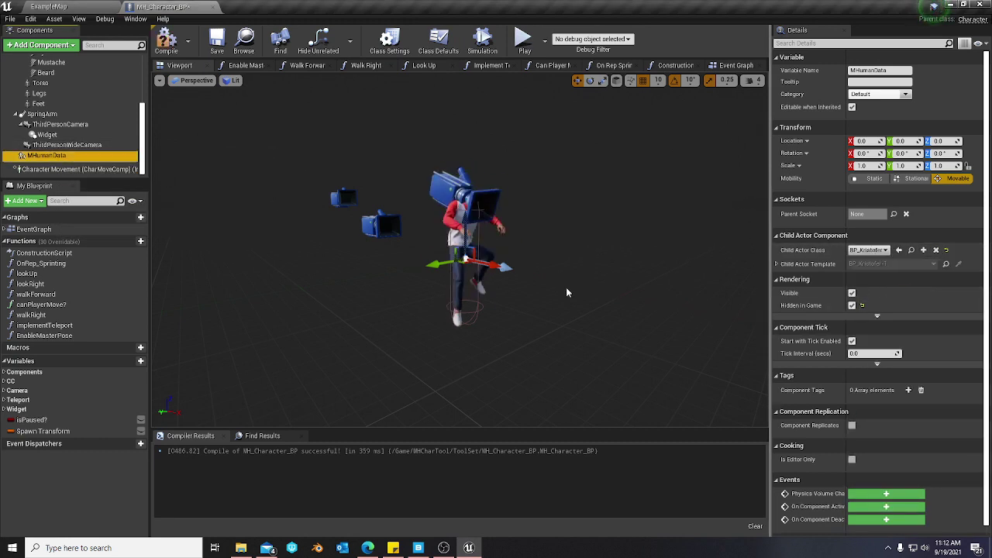
click(166, 40)
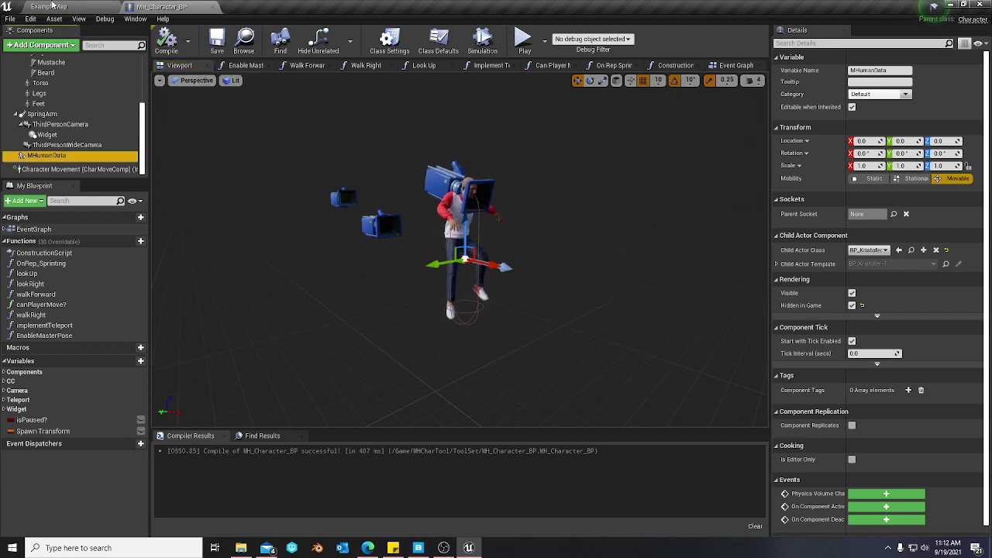
click(49, 6)
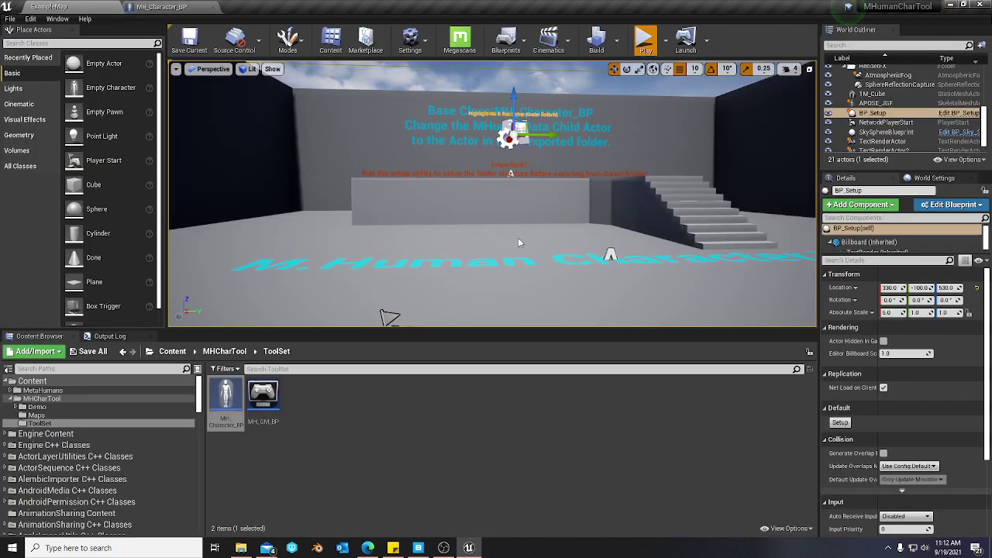
Start Play in Editor with Alt+P to test Kristofer as the third-person character
key(alt+p)
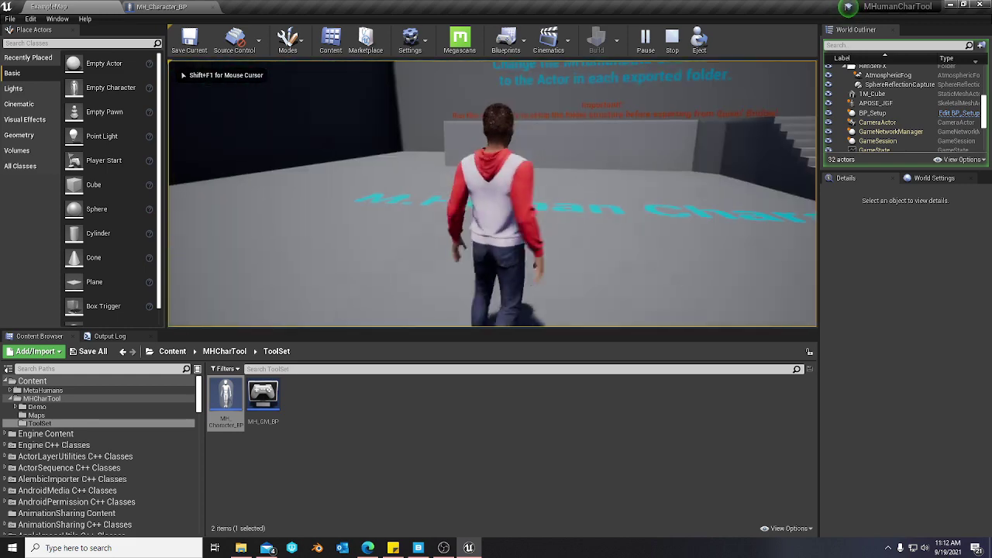